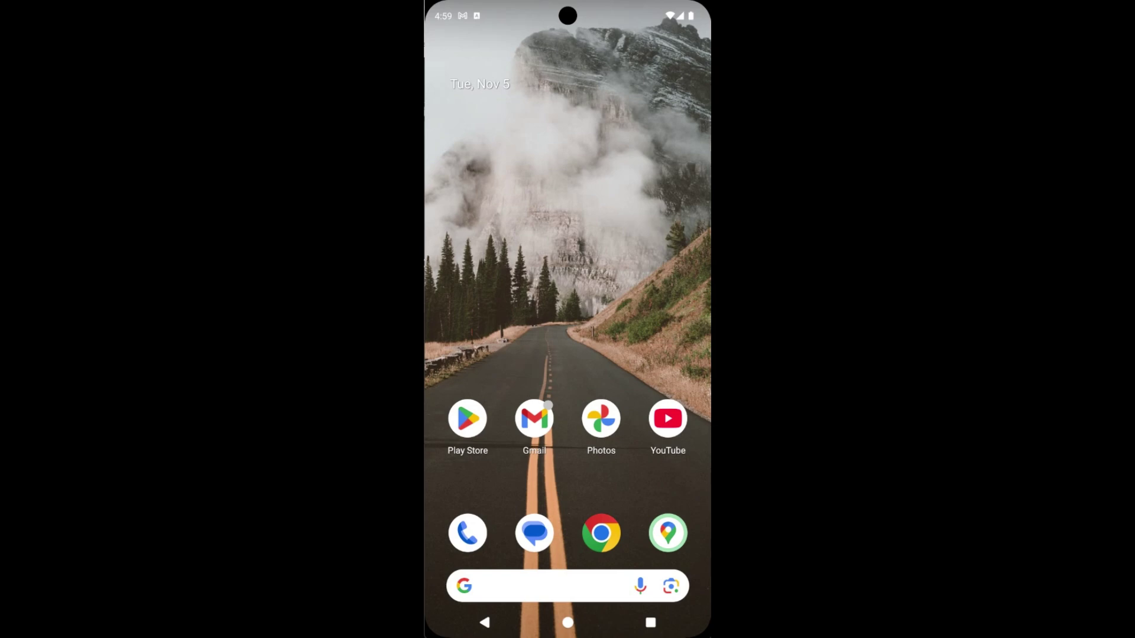
left_click(667, 533)
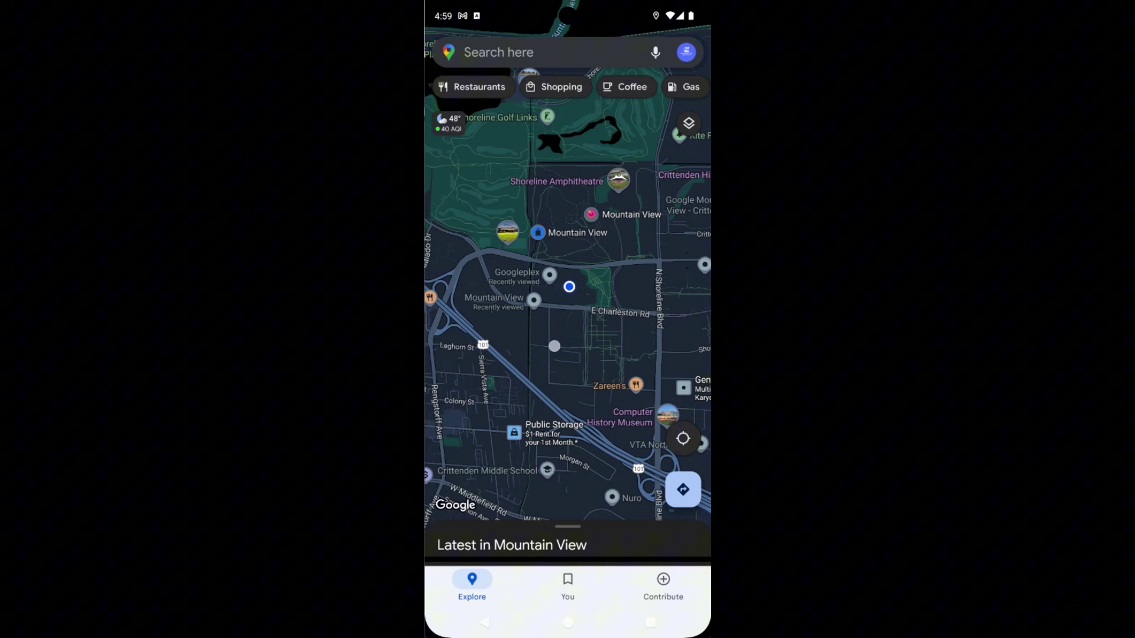
left_click_drag(558, 418, 588, 313)
left_click_drag(578, 198, 603, 313)
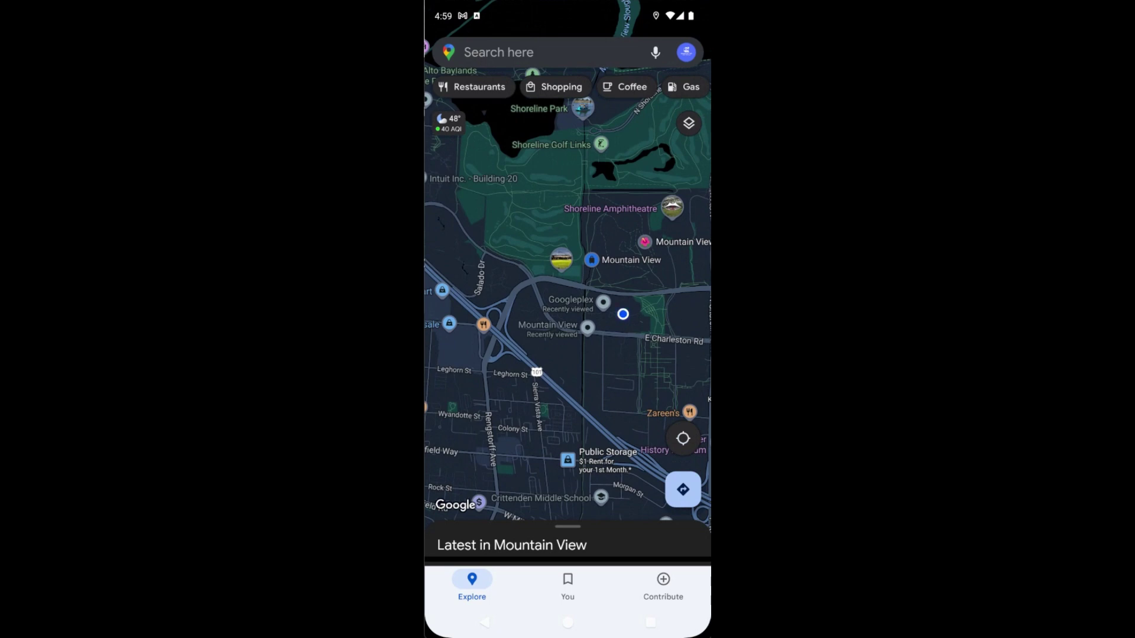
- Open Google Maps Settings from the profile avatar's account menu, showing Theme as always dark
left_click(686, 52)
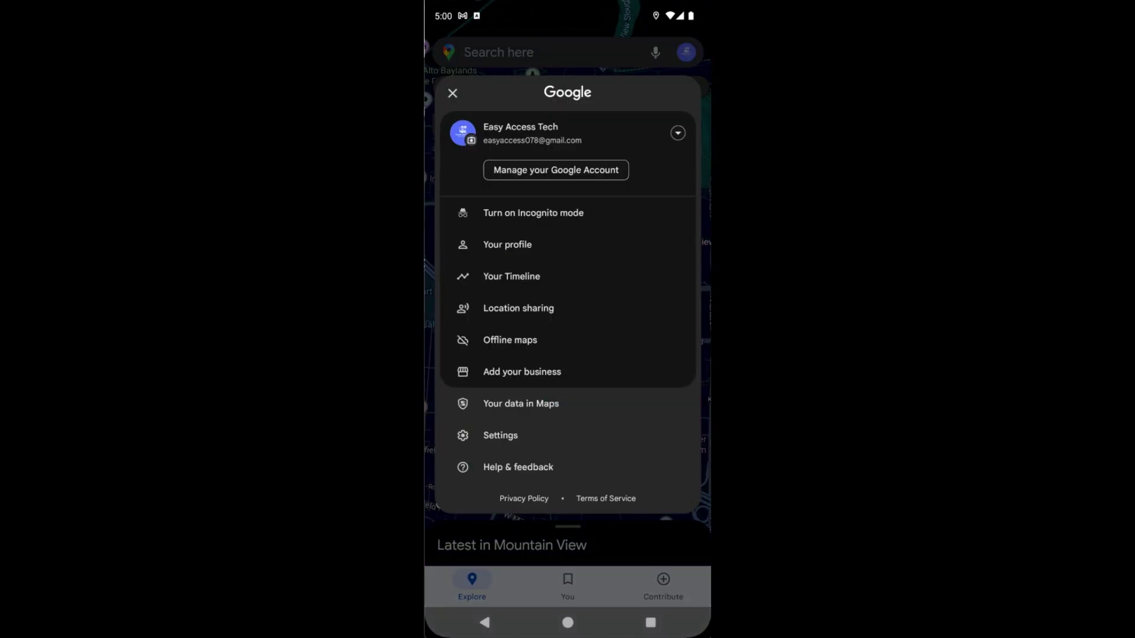
left_click(500, 436)
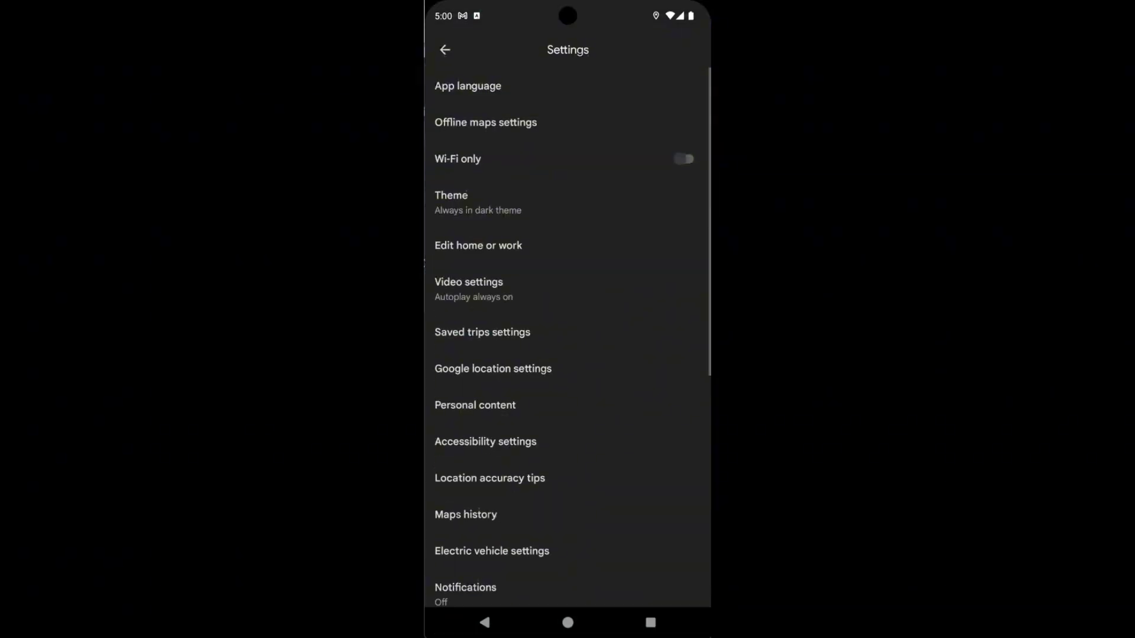
mouse_move(595, 409)
left_mouse_down()
mouse_move(596, 107)
mouse_move(650, 441)
left_mouse_up()
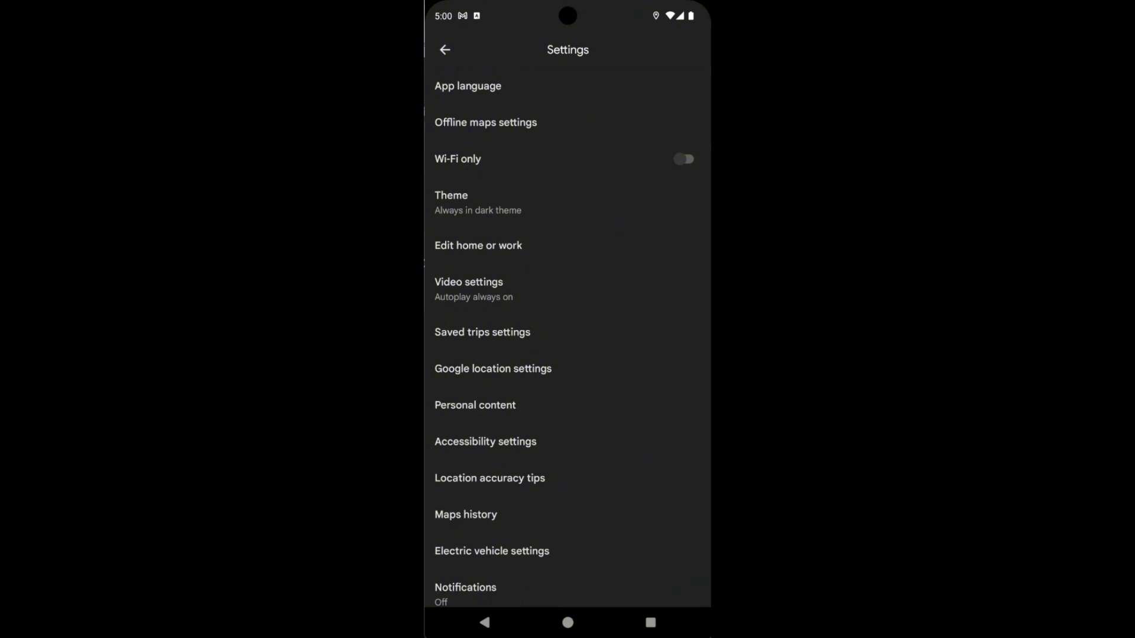
- Change the Theme setting from always dark to 'Always in light theme' and save it
left_click(497, 202)
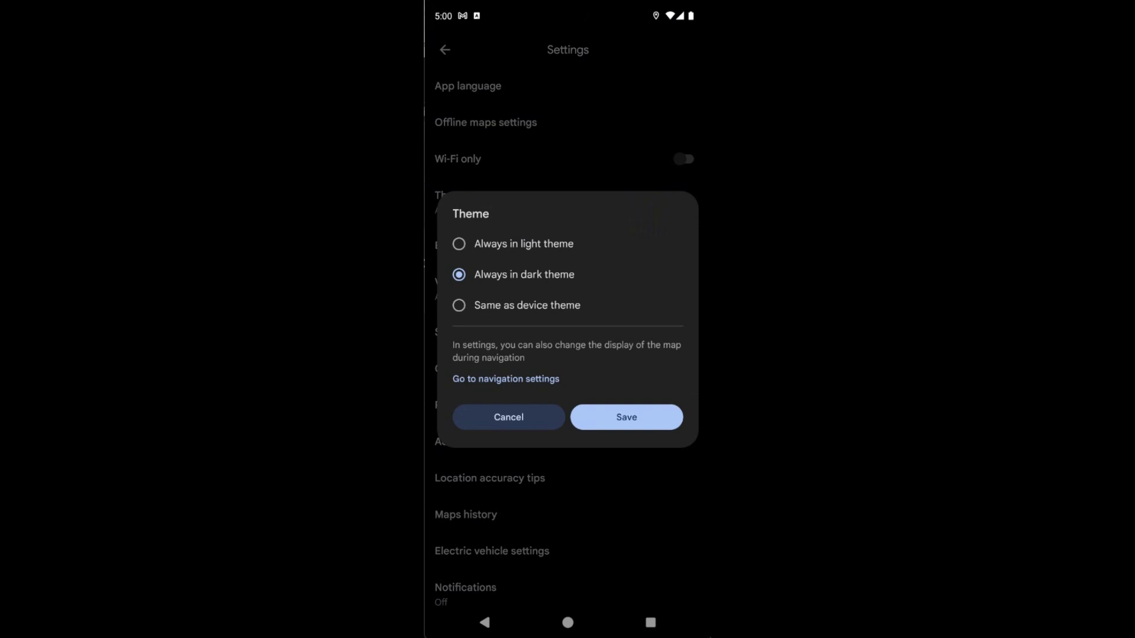
left_click(523, 244)
left_click(626, 417)
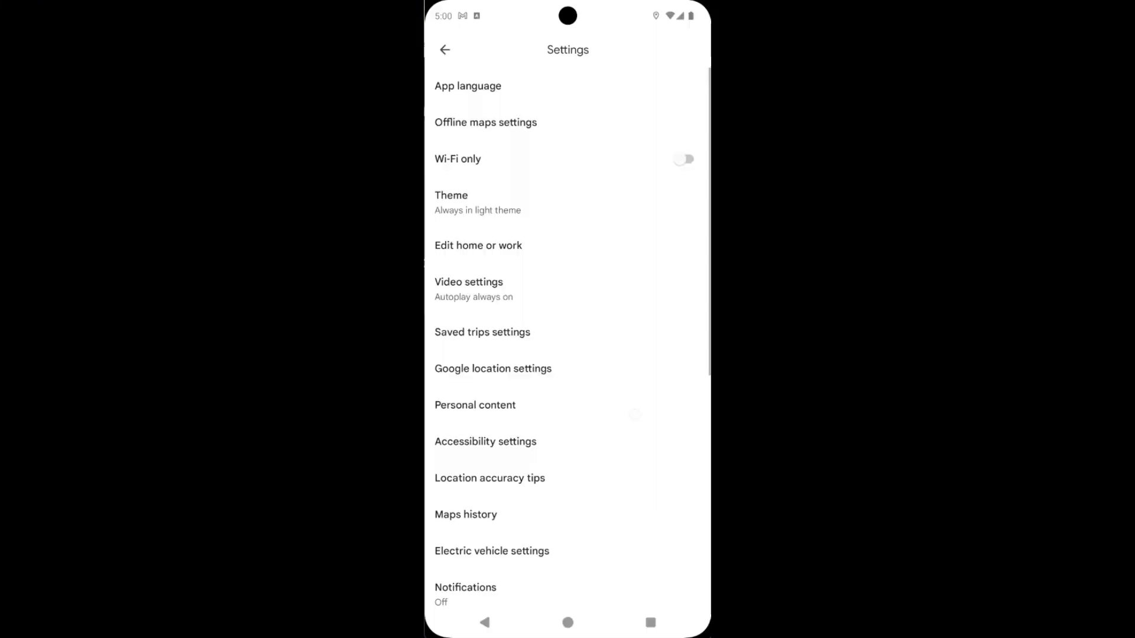
scroll(609, 476, "down", 1)
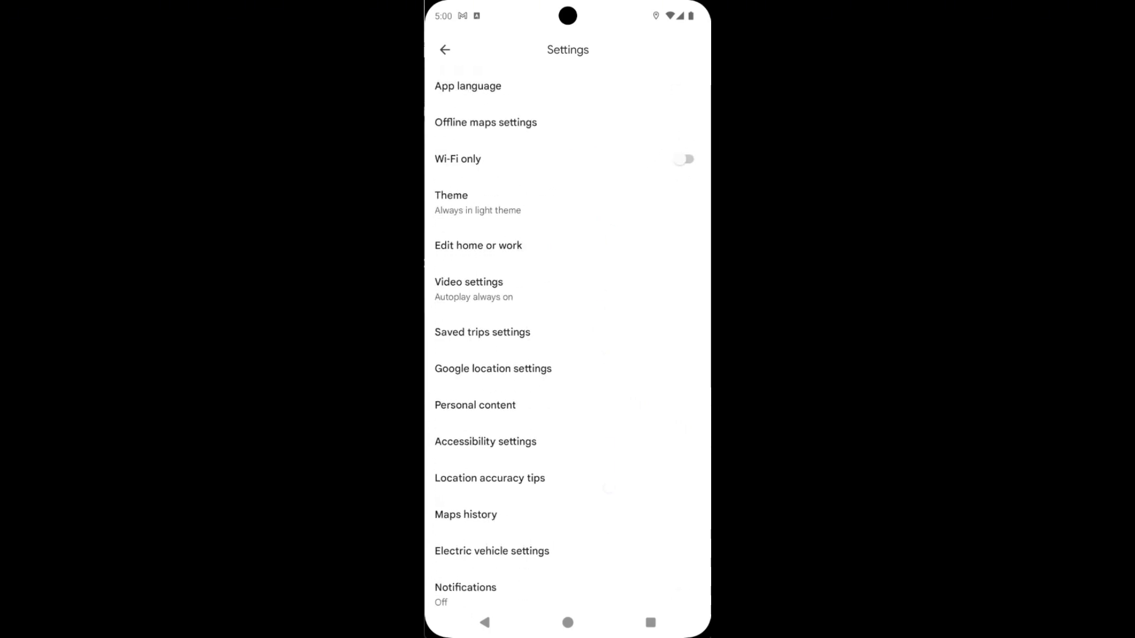
- Go back to the light-coloured Mountain View map and pan toward Shoreline Park
left_click(445, 50)
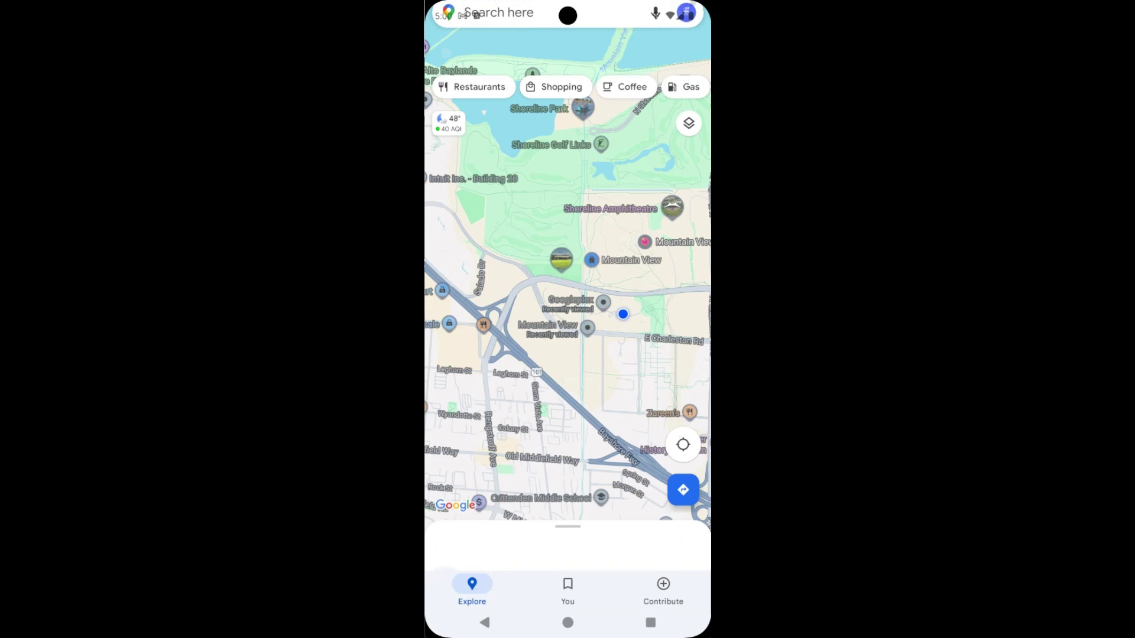
left_click_drag(568, 223, 568, 392)
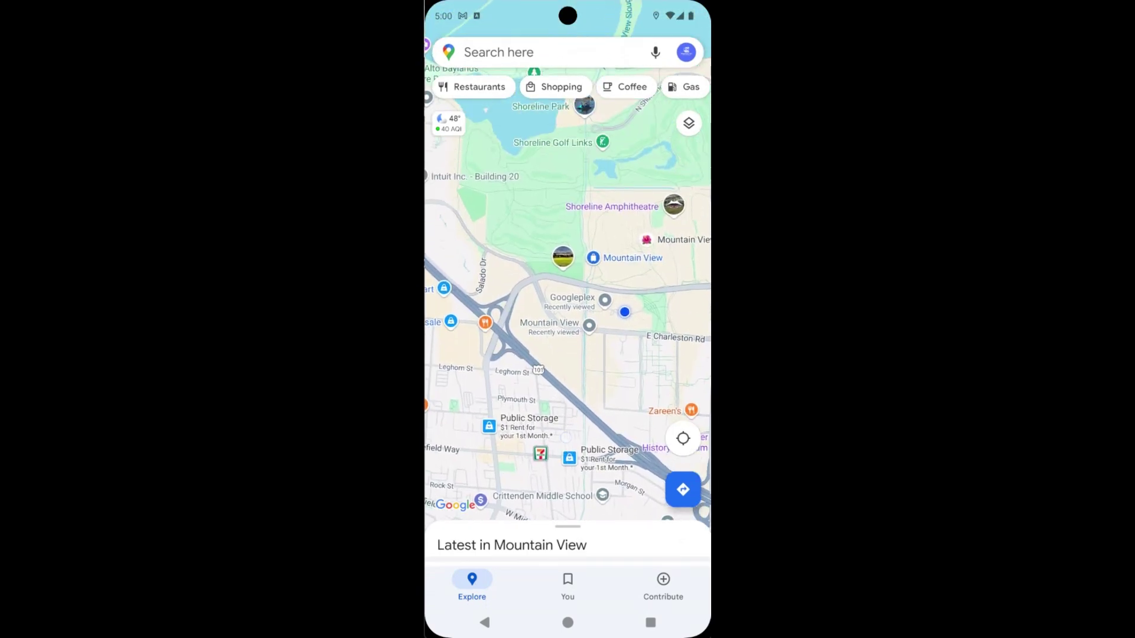